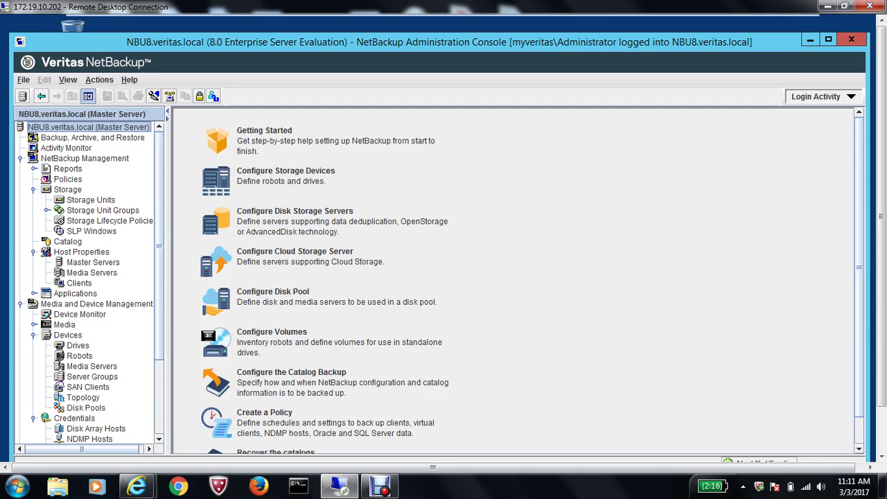
Step: Browse the configured storage units and select AzureStorage
{"action": "left_click", "coordinate": [67, 189]}
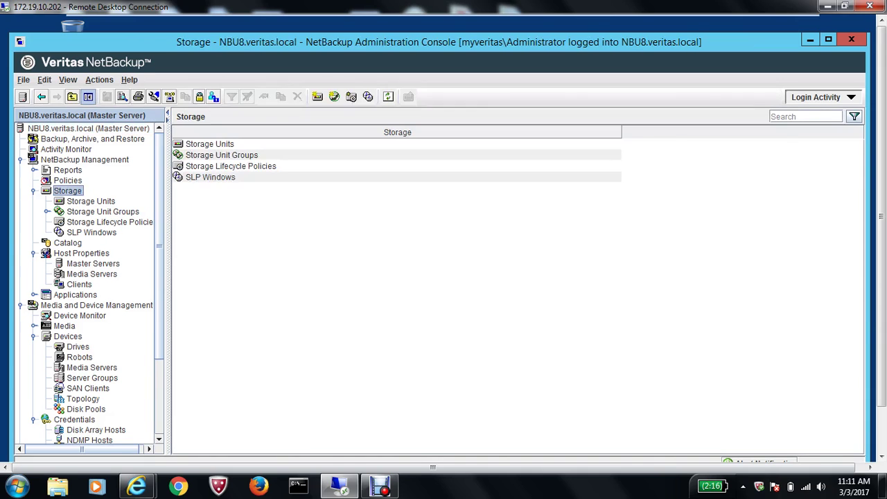
{"action": "key", "text": "Down"}
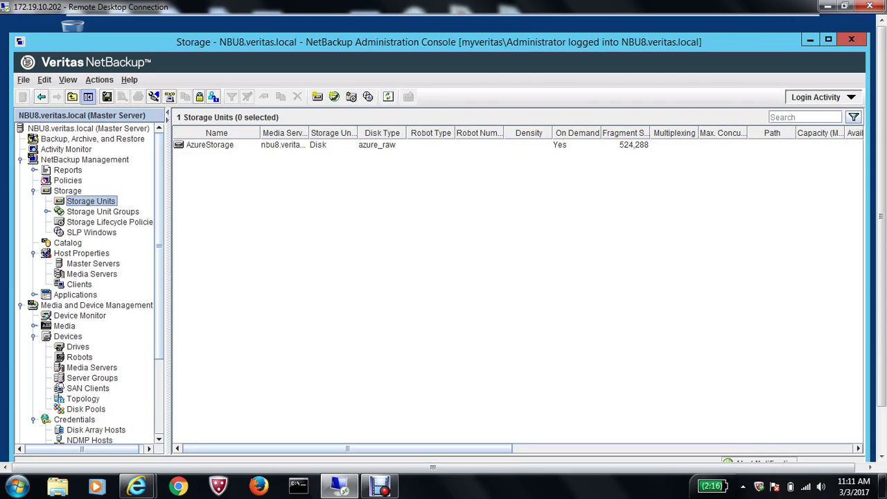
{"action": "key", "text": "Tab"}
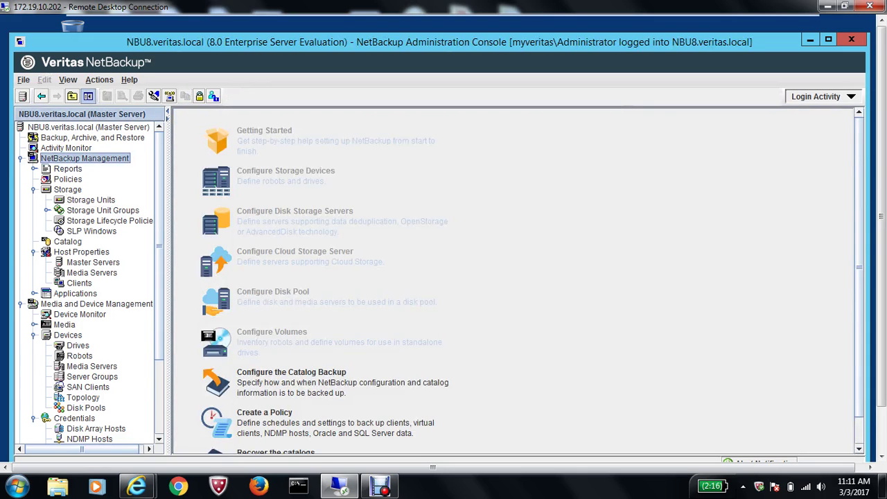
Step: Create a new backup policy named Policy2 from the All Policies pane
{"action": "key", "text": "Down"}
{"action": "key", "text": "Down"}
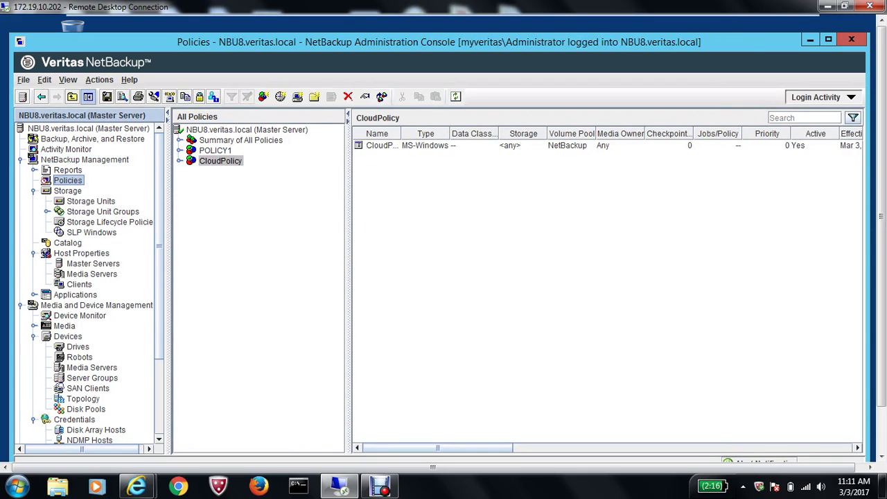
{"action": "key", "text": "Tab"}
{"action": "right_click", "coordinate": [272, 212]}
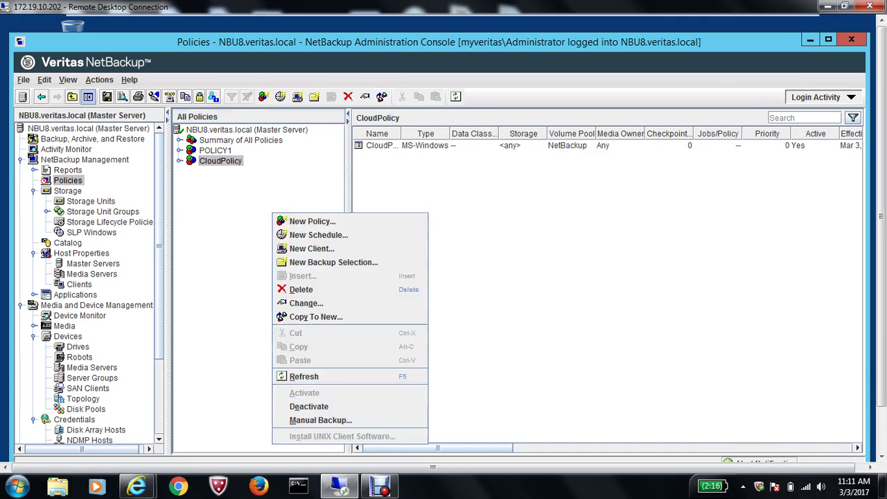
{"action": "key", "text": "Down"}
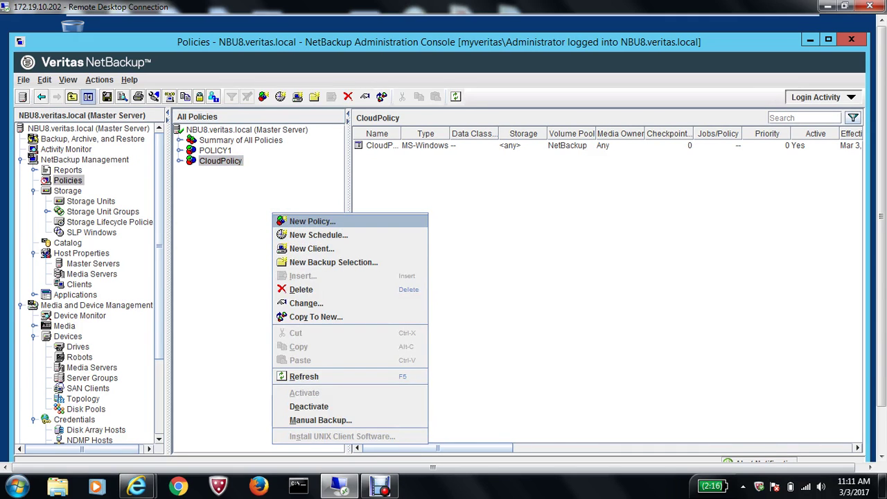
{"action": "key", "text": "Return"}
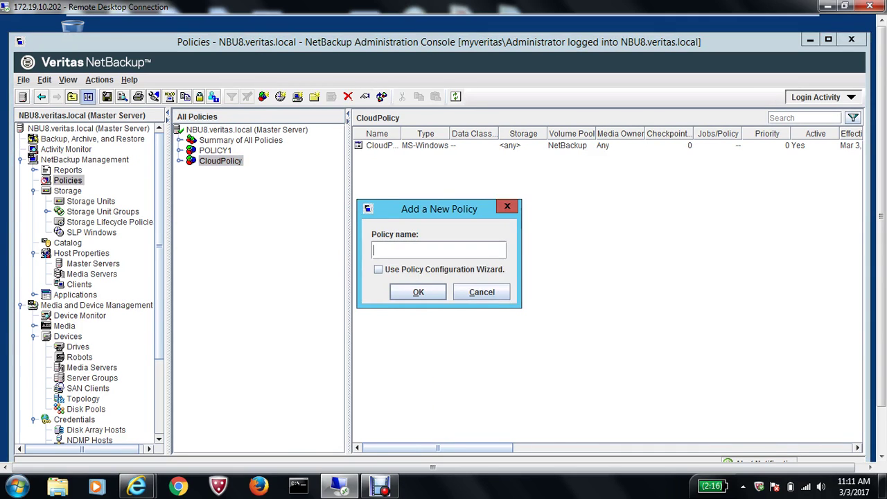
{"action": "type", "text": "P"}
{"action": "type", "text": "olicy"}
{"action": "type", "text": "2"}
{"action": "key", "text": "Return"}
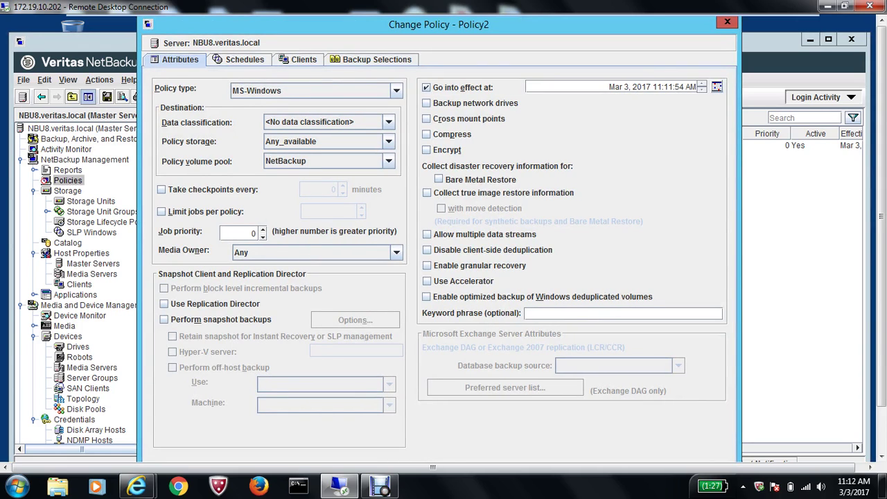
Step: Point Policy2's storage at AzureStorage, enable Accelerator, and show its schedules
{"action": "left_click", "coordinate": [388, 141]}
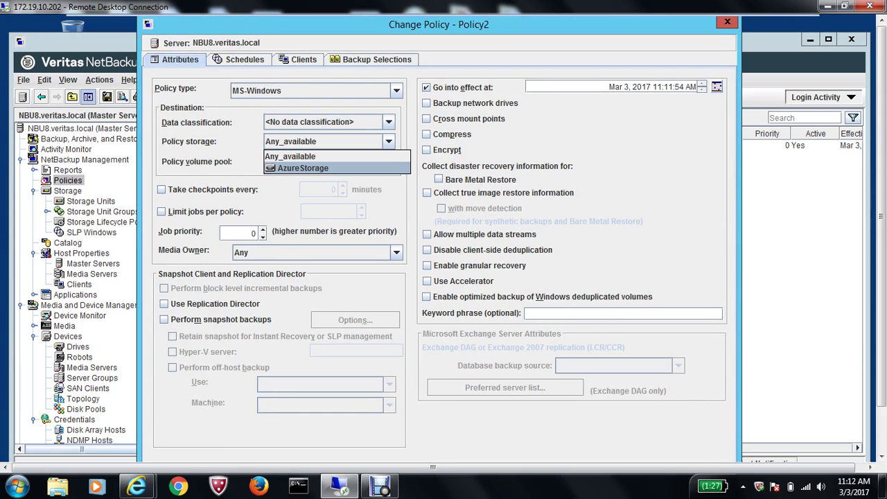
{"action": "left_click", "coordinate": [291, 160]}
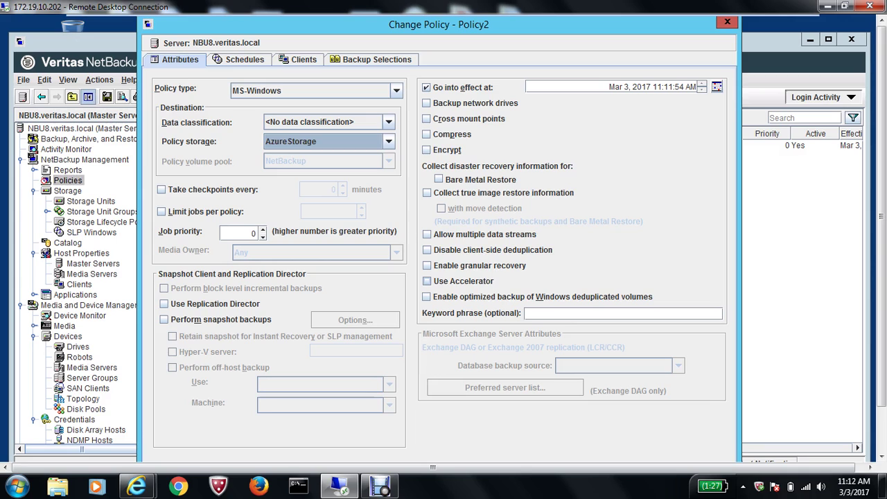
{"action": "left_click", "coordinate": [426, 281]}
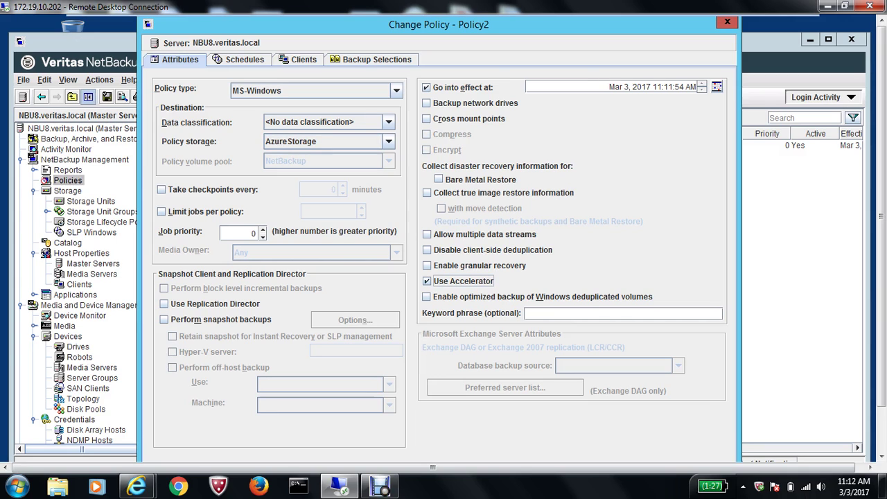
{"action": "key", "text": "ctrl+Page_Down"}
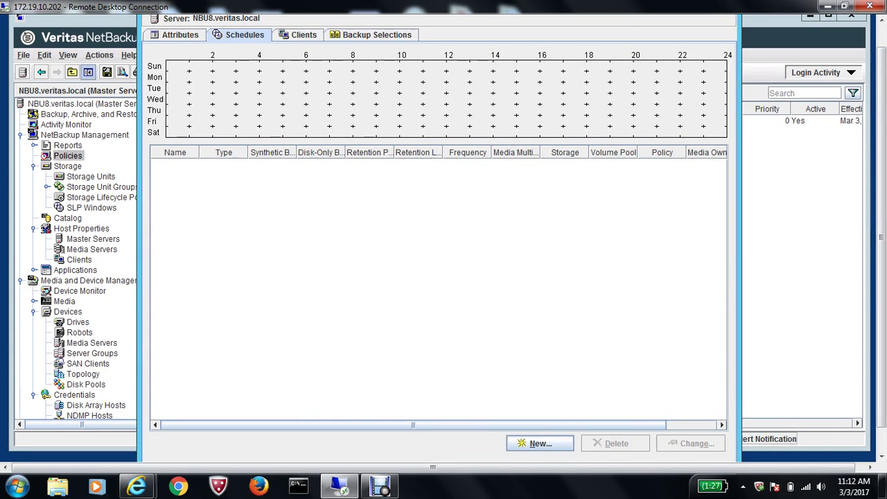
Step: Add a schedule named 'azure backup schedule' with a Wednesday 5:42–10:45 start window
{"action": "left_click", "coordinate": [539, 443]}
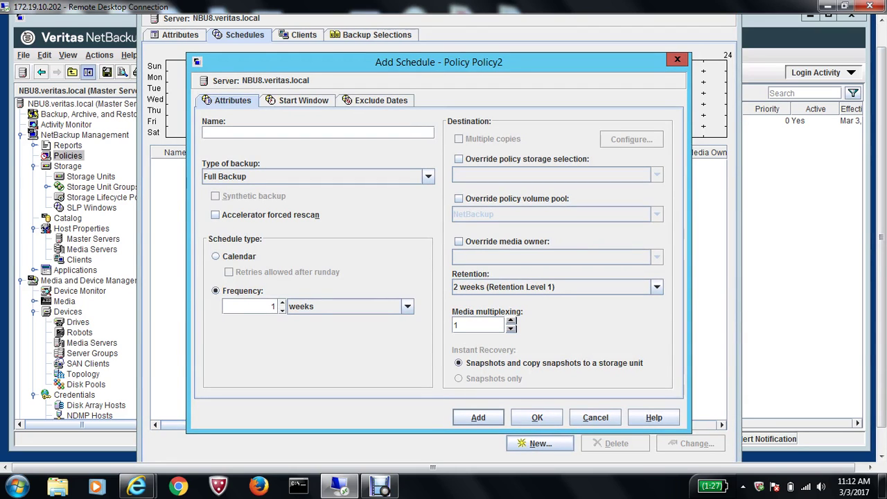
{"action": "type", "text": "azu"}
{"action": "type", "text": "re b"}
{"action": "type", "text": "ac"}
{"action": "type", "text": "kup"}
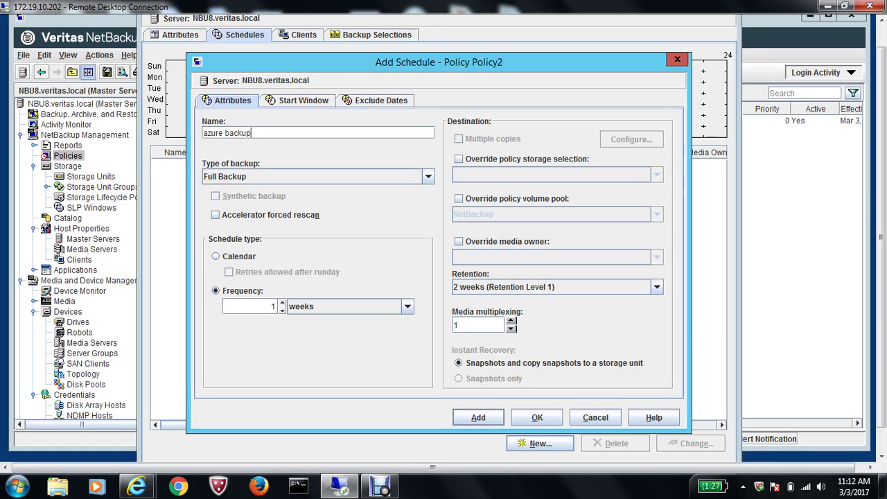
{"action": "type", "text": " sched"}
{"action": "type", "text": "ule"}
{"action": "key", "text": "ctrl+Tab"}
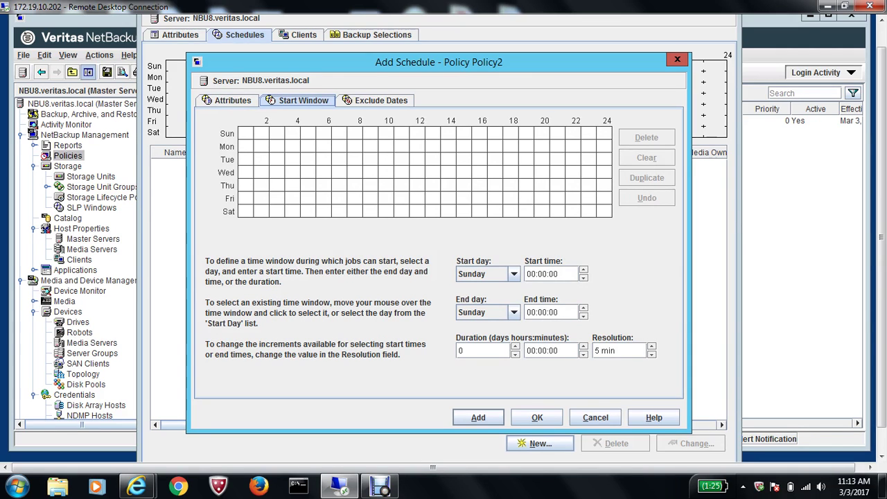
{"action": "left_click_drag", "start_coordinate": [328, 171], "coordinate": [406, 172]}
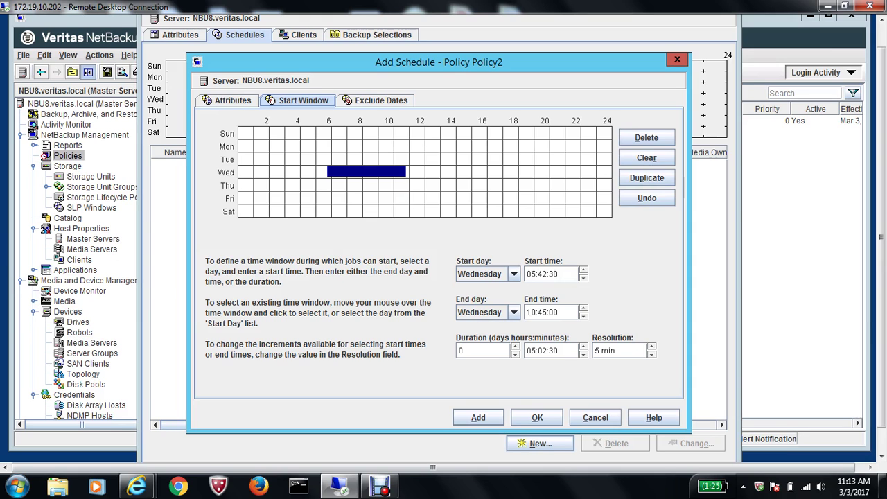
{"action": "left_click", "coordinate": [537, 418]}
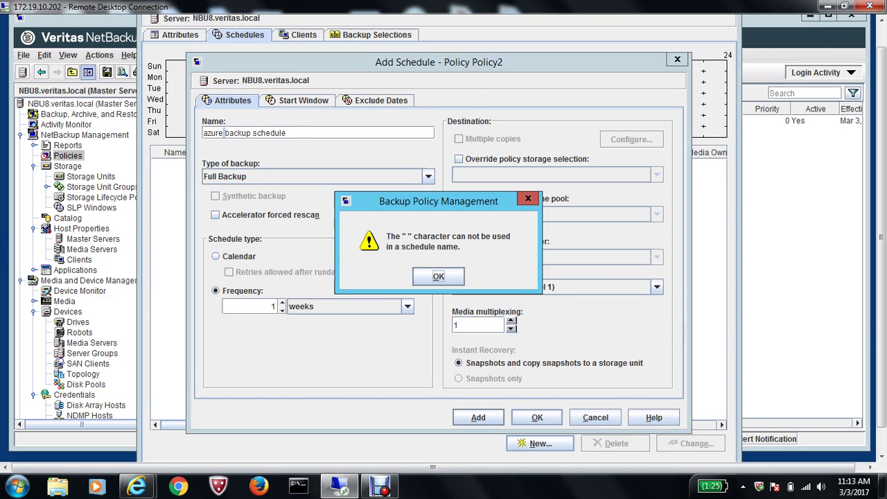
Step: Remove the spaces to rename it azurebackupschedule and save the schedule
{"action": "key", "text": "Return"}
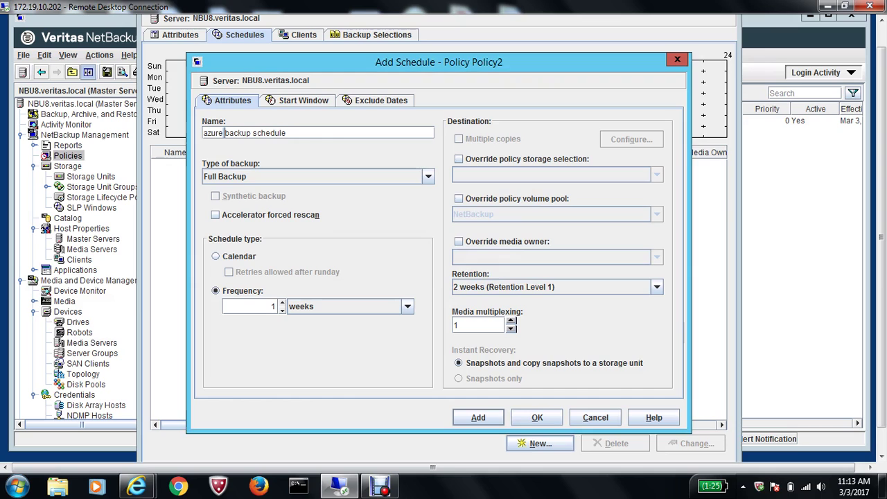
{"action": "key", "text": "BackSpace"}
{"action": "left_click", "coordinate": [251, 133]}
{"action": "key", "text": "BackSpace"}
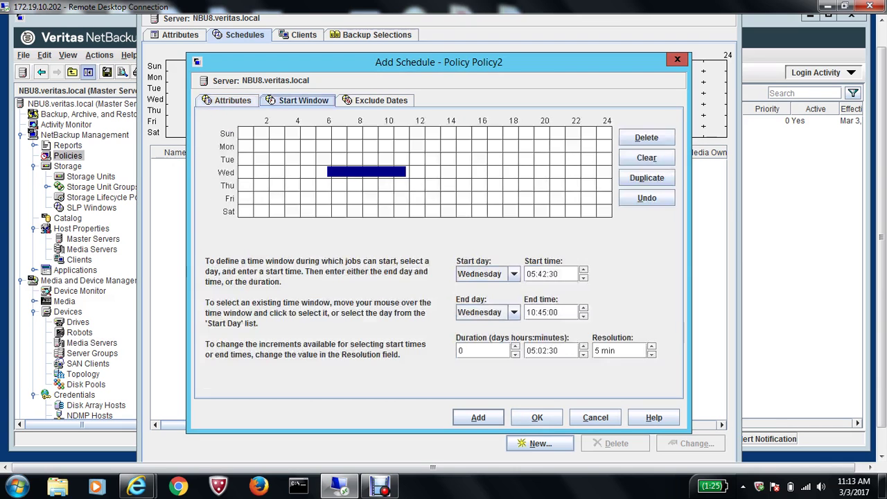
{"action": "left_click", "coordinate": [537, 417]}
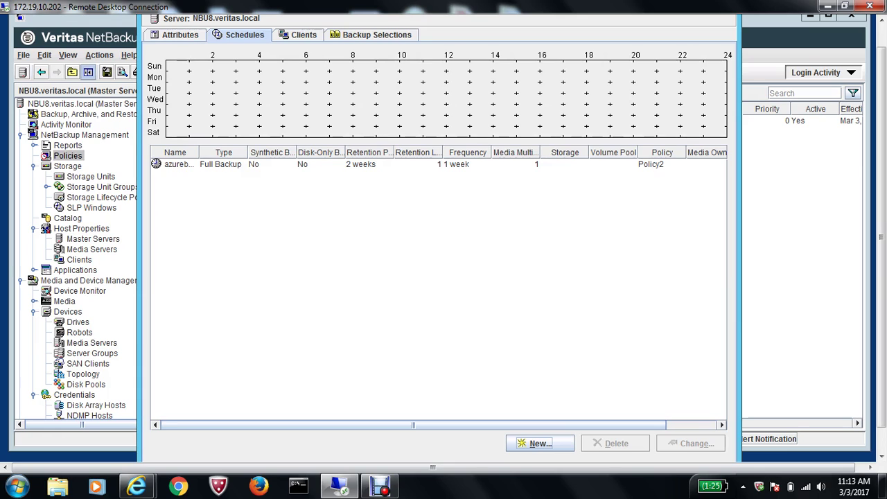
Step: Add client dc12 with hardware/OS Windows-x64, Windows2012_R2 to Policy2
{"action": "left_click", "coordinate": [300, 35]}
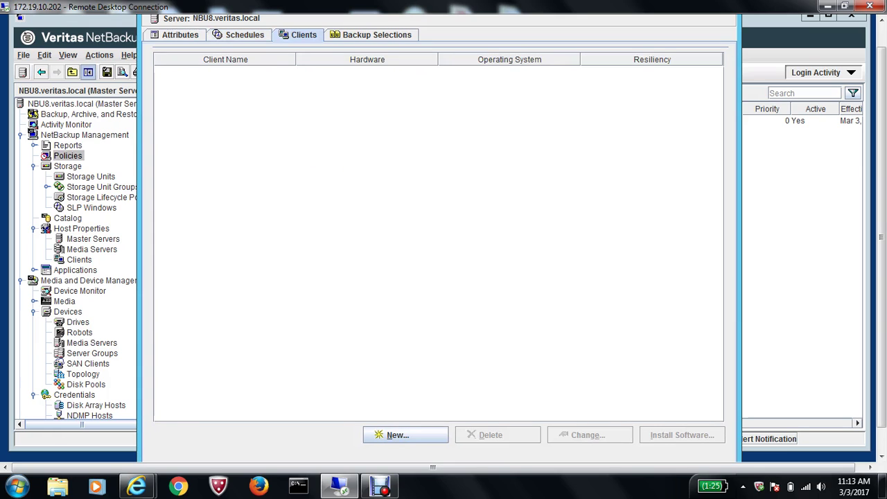
{"action": "left_click", "coordinate": [405, 435]}
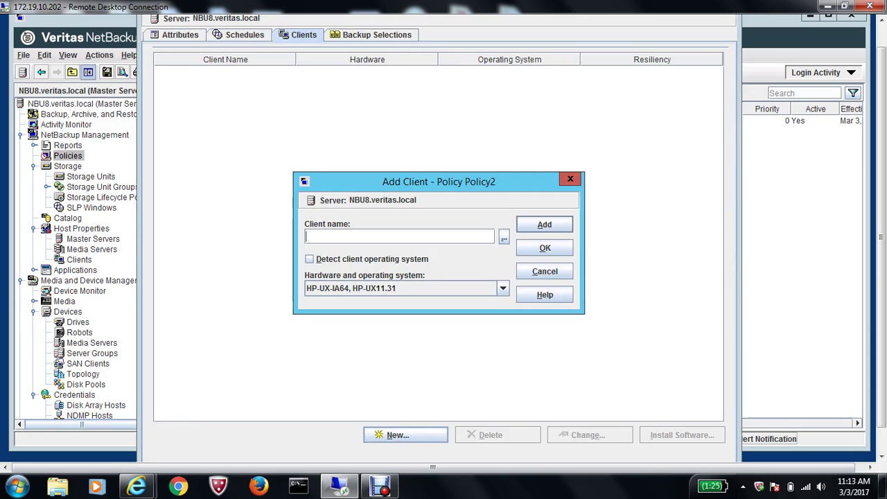
{"action": "type", "text": "dc12"}
{"action": "left_click", "coordinate": [502, 287]}
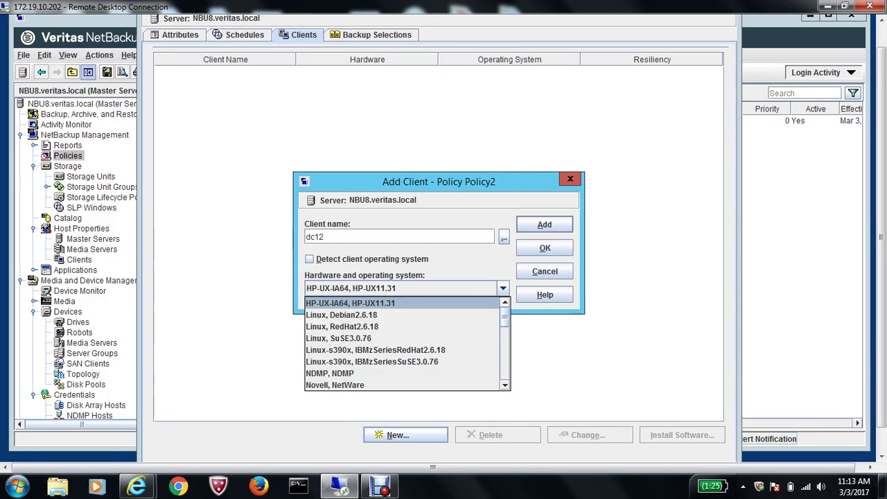
{"action": "scroll", "coordinate": [404, 343], "scroll_direction": "down", "scroll_amount": 2}
{"action": "scroll", "coordinate": [404, 343], "scroll_direction": "down", "scroll_amount": 2}
{"action": "scroll", "coordinate": [404, 343], "scroll_direction": "down", "scroll_amount": 2}
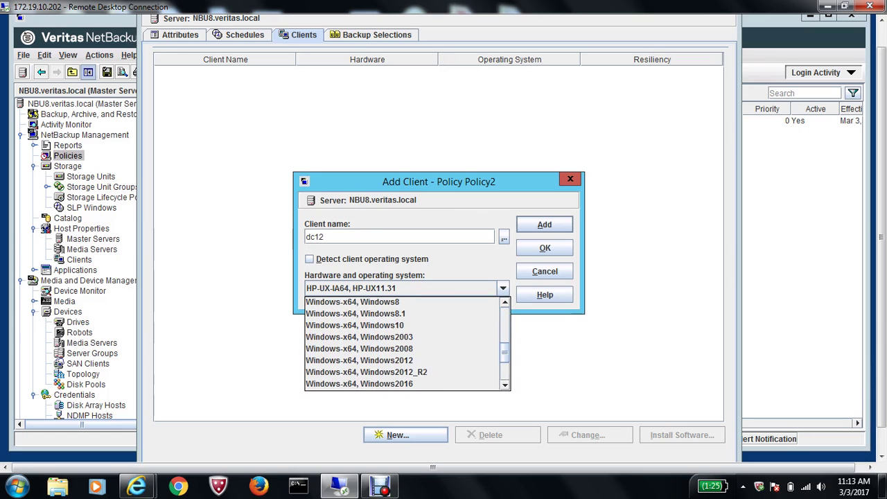
{"action": "scroll", "coordinate": [404, 343], "scroll_direction": "down", "scroll_amount": 1}
{"action": "left_click", "coordinate": [366, 366]}
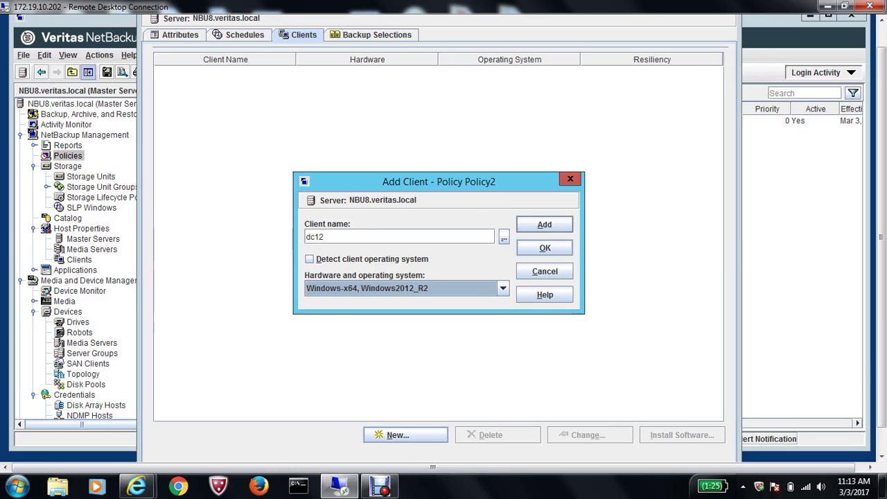
{"action": "left_click", "coordinate": [545, 248]}
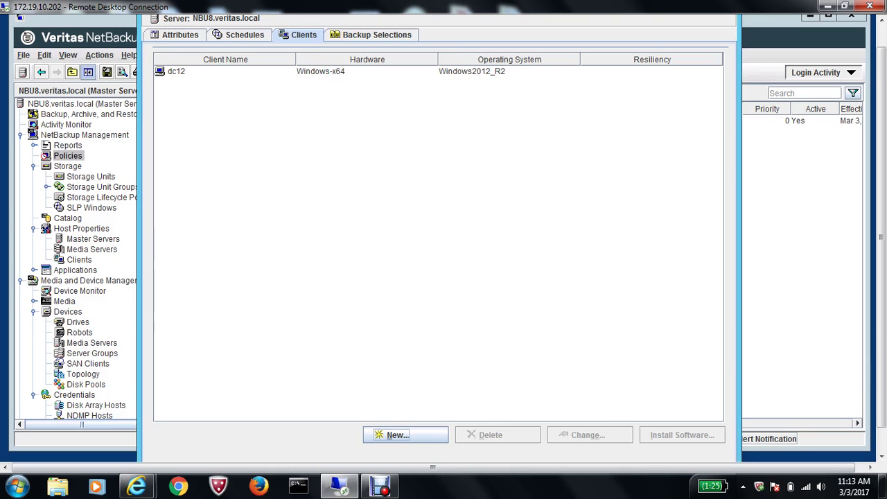
Step: Add dc12's C:\CLOUD TEST folder as the backup selection and save Policy2
{"action": "left_click", "coordinate": [376, 35]}
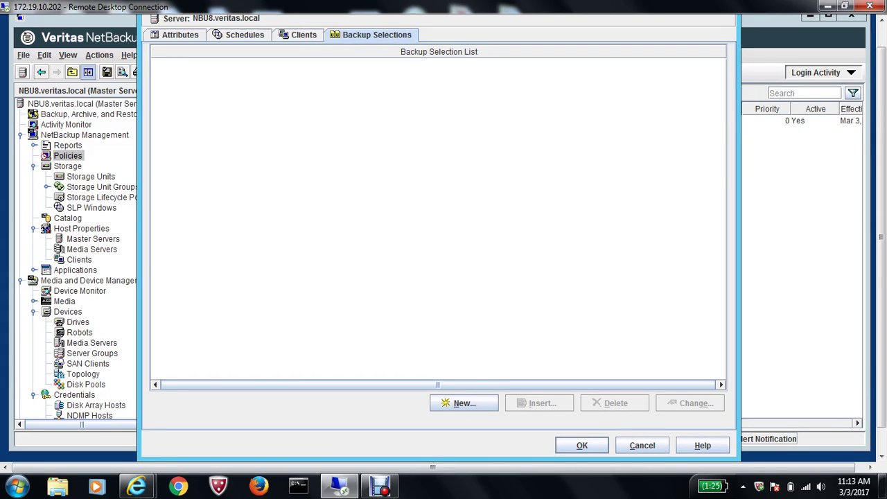
{"action": "left_click", "coordinate": [463, 402]}
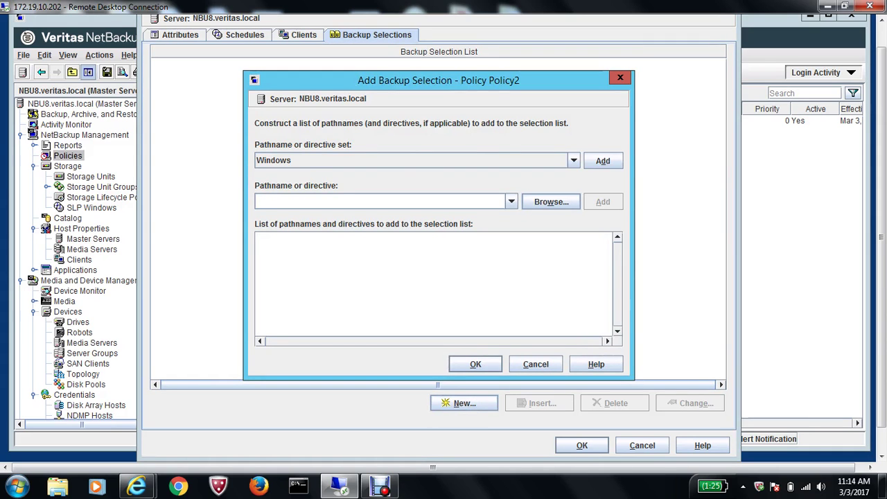
{"action": "left_click", "coordinate": [551, 202]}
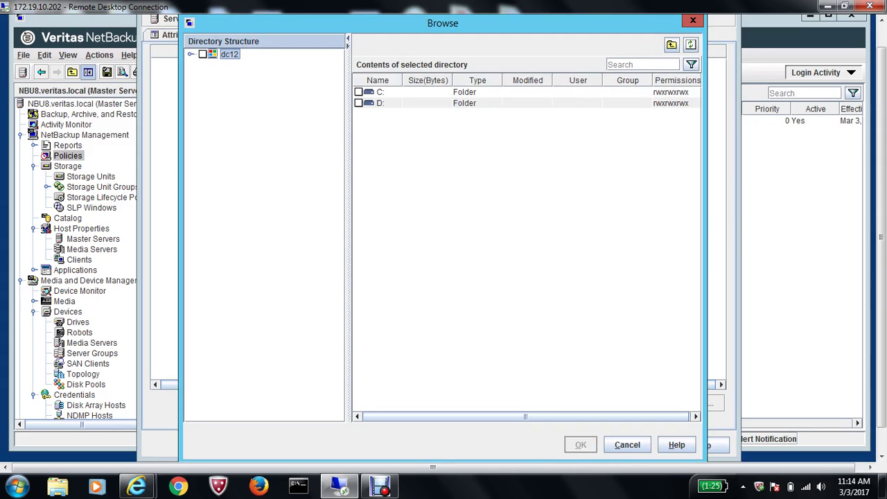
{"action": "key", "text": "Right"}
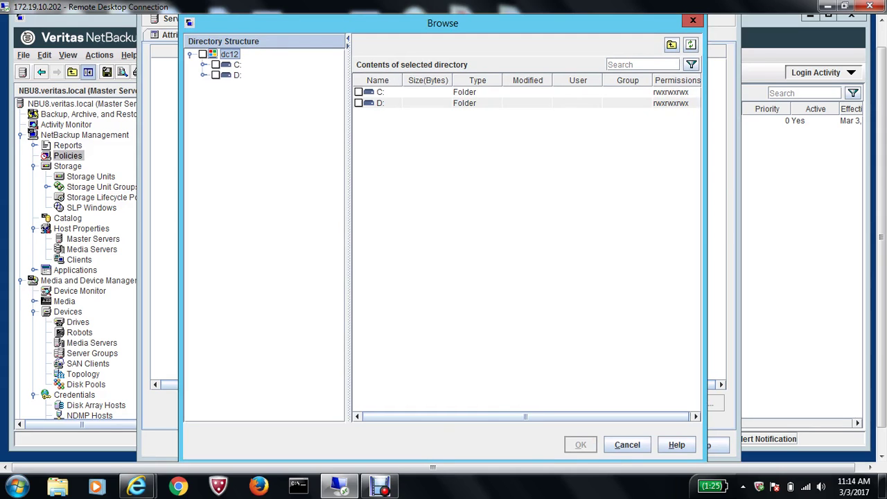
{"action": "left_click", "coordinate": [203, 65]}
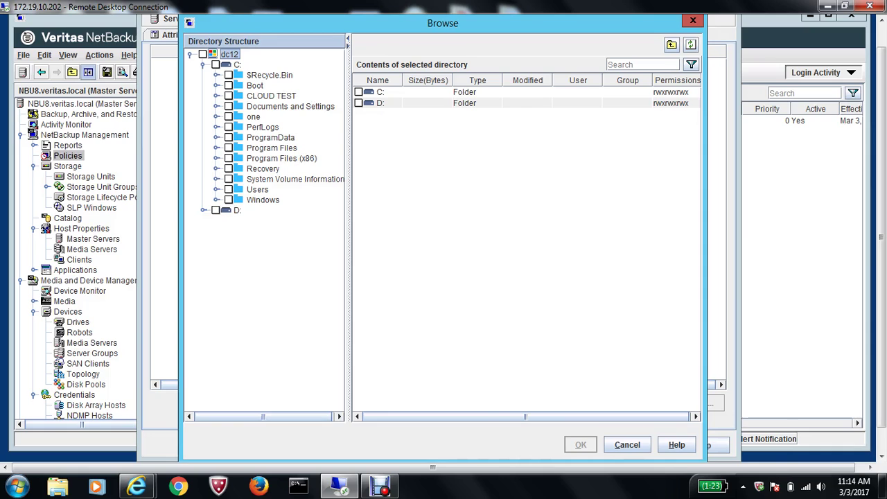
{"action": "left_click", "coordinate": [229, 95]}
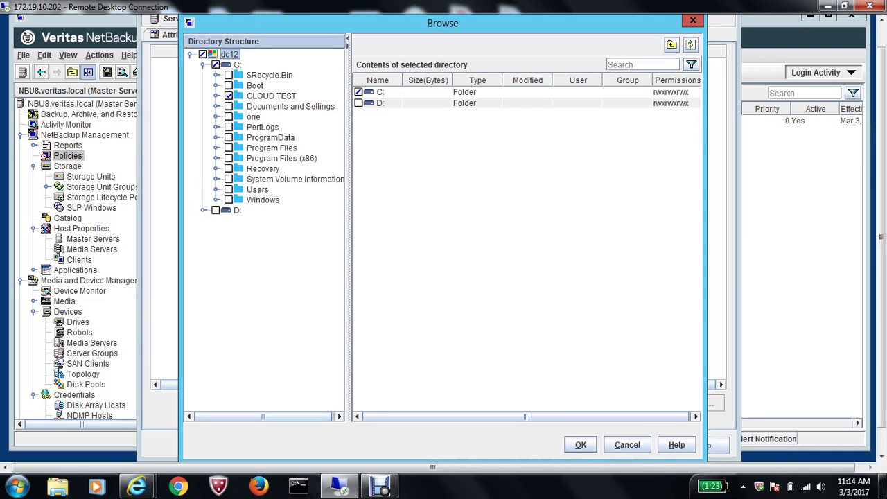
{"action": "left_click", "coordinate": [581, 444]}
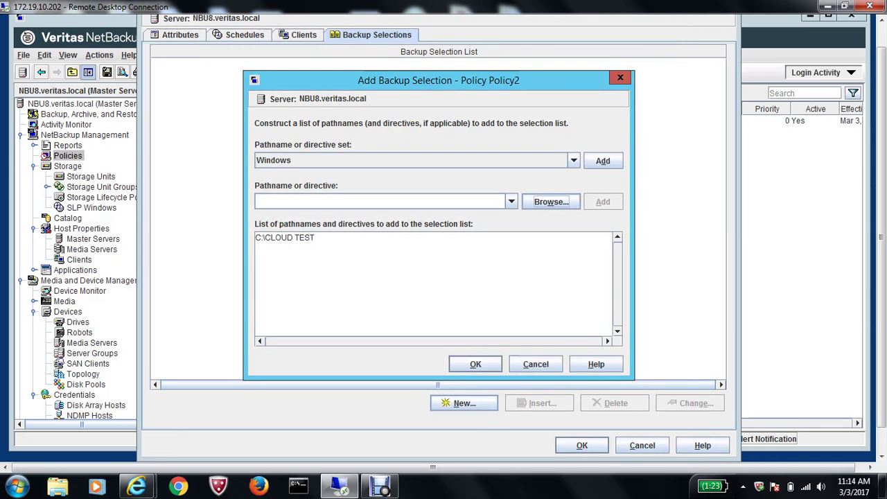
{"action": "left_click", "coordinate": [475, 363]}
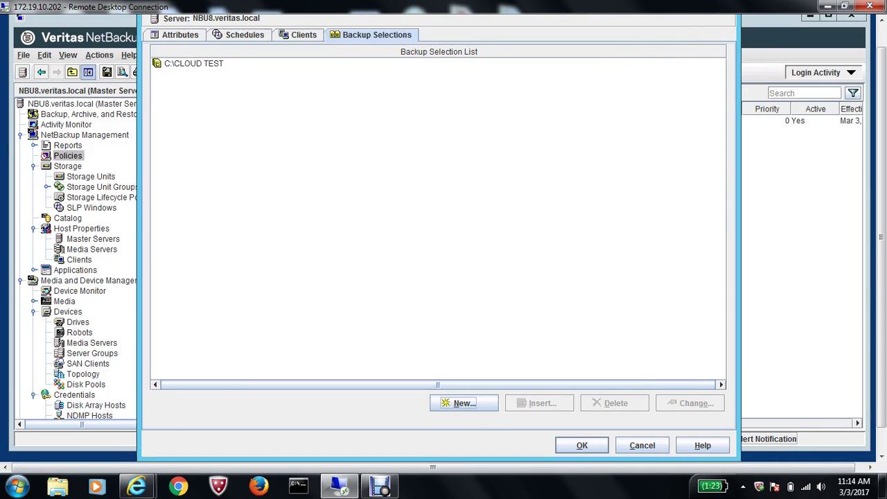
{"action": "left_click", "coordinate": [582, 445]}
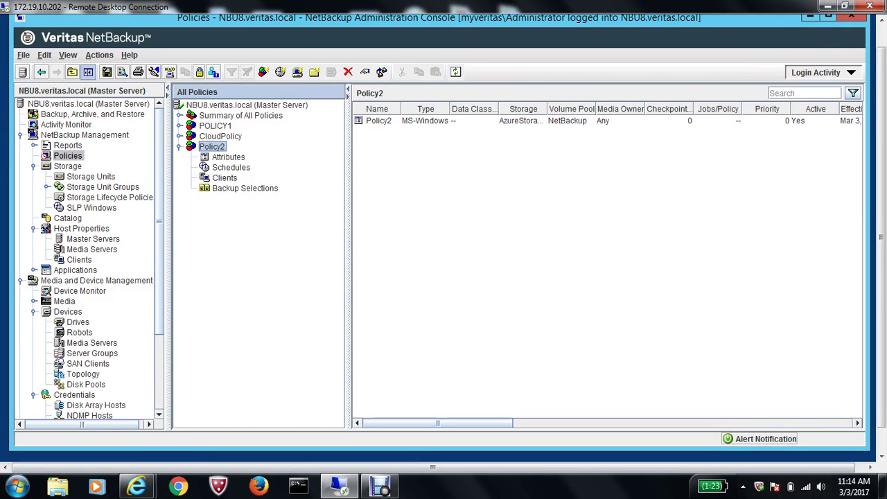
Step: Start a manual backup of Policy2 with azurebackupschedule for client dc12
{"action": "right_click", "coordinate": [212, 147]}
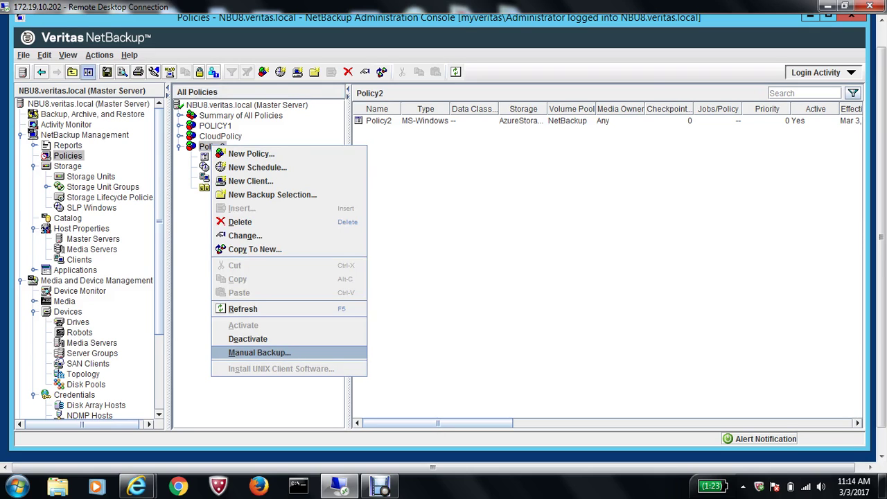
{"action": "left_click", "coordinate": [259, 352]}
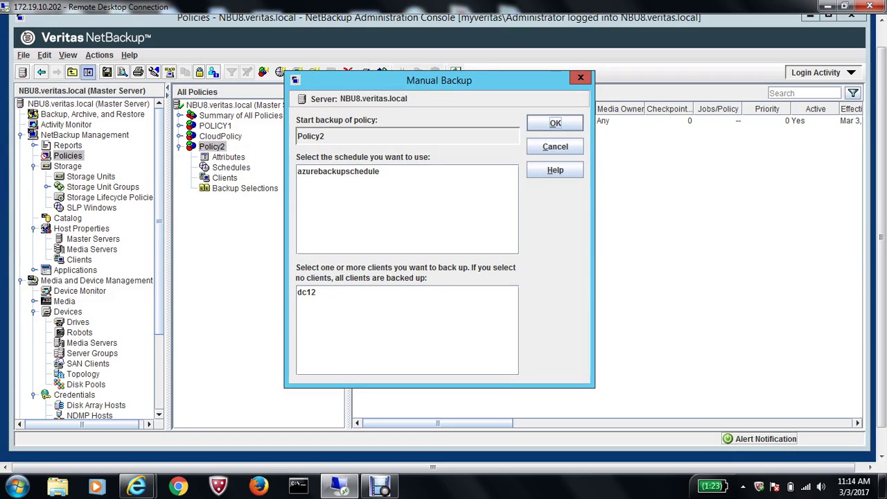
{"action": "key", "text": "Return"}
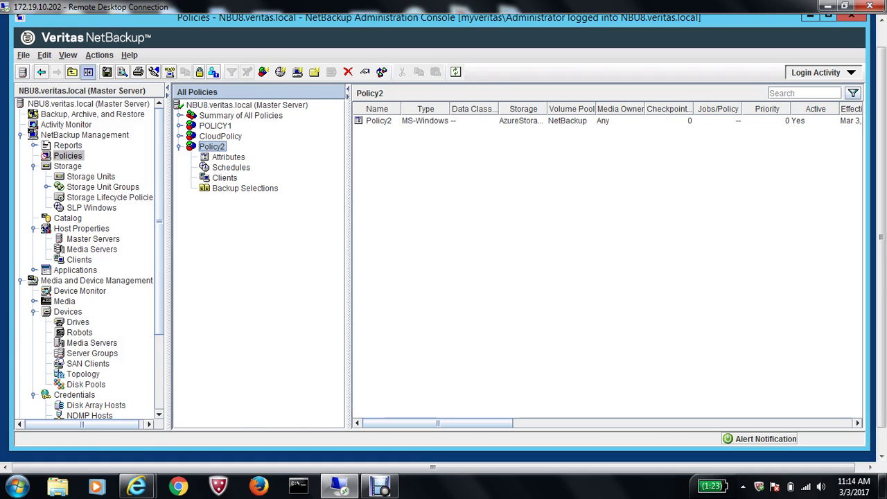
Step: Open the Activity Monitor jobs list, keeping the current Windows colour scheme
{"action": "left_click", "coordinate": [66, 124]}
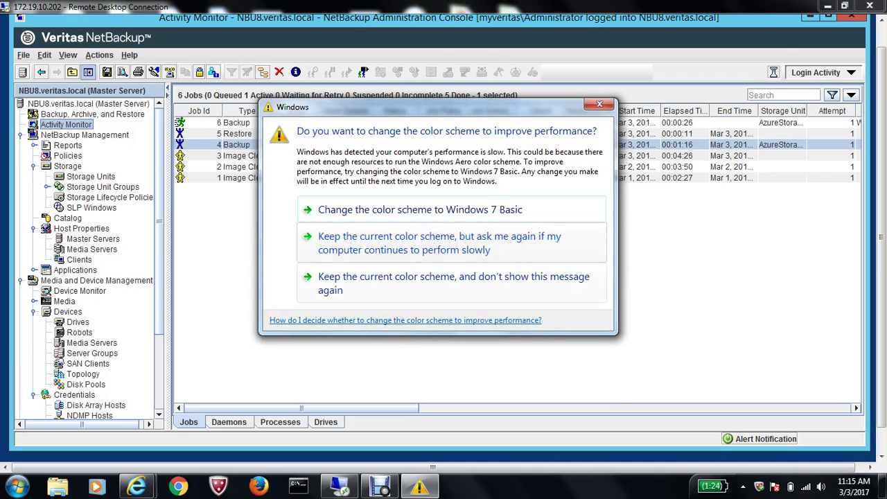
{"action": "left_click", "coordinate": [454, 282]}
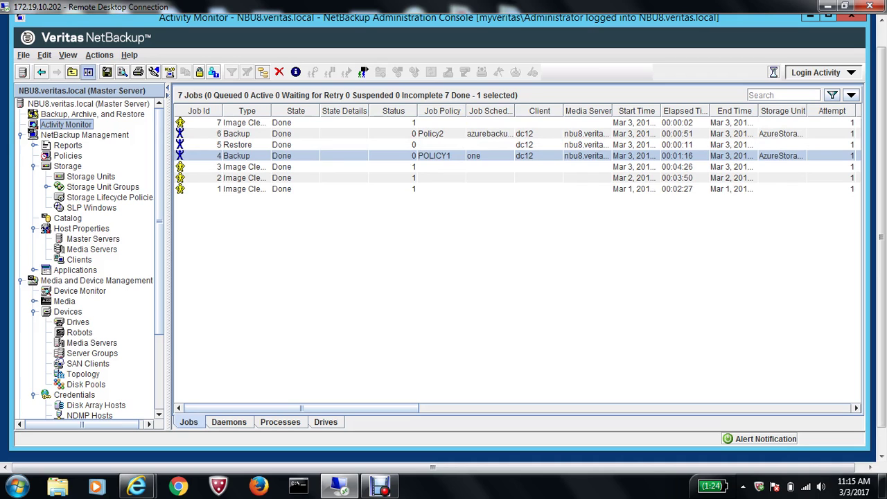
Step: Open job 6's details to confirm the C:\CLOUD TEST backup completed successfully
{"action": "double_click", "coordinate": [232, 133]}
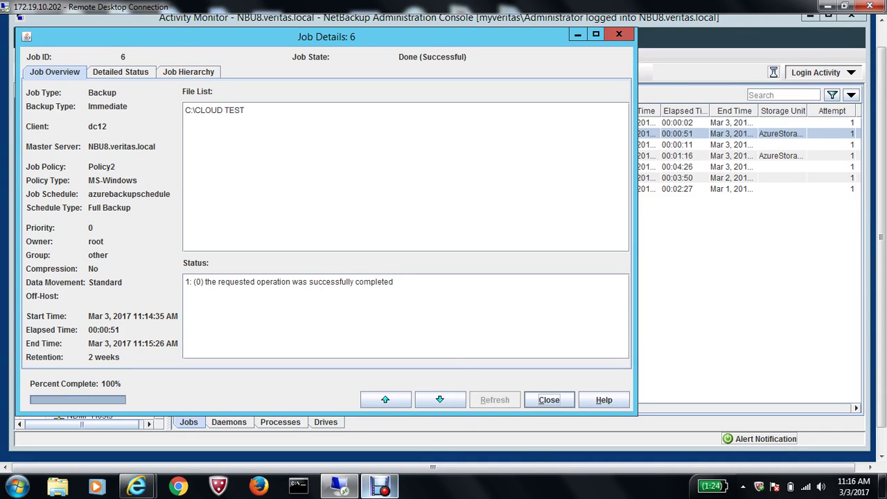
{"action": "left_click", "coordinate": [379, 485]}
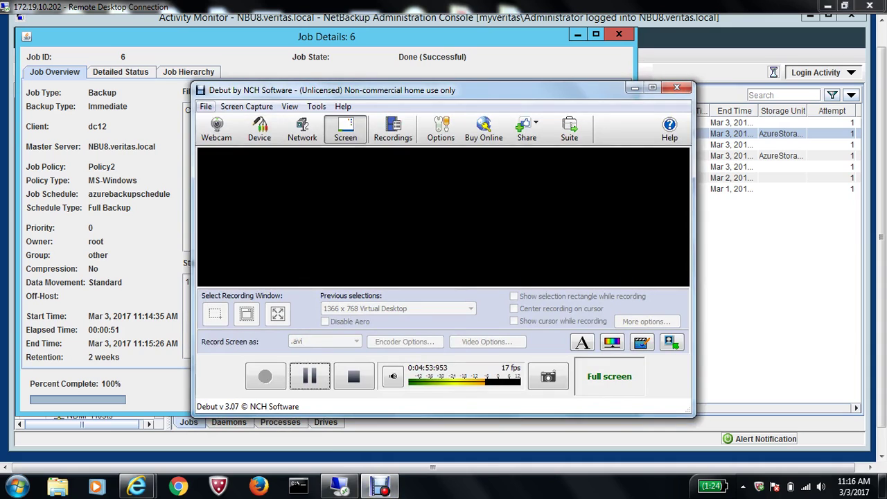